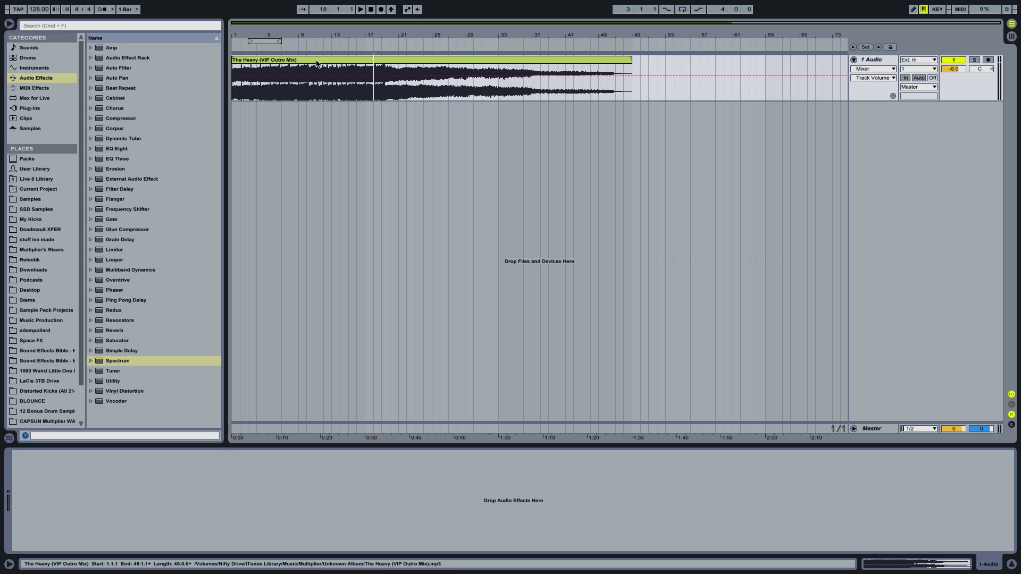
Step: Load a Spectrum analyzer (block 8192) onto the audio track holding The Heavy (VIP Outro Mix)
click(340, 61)
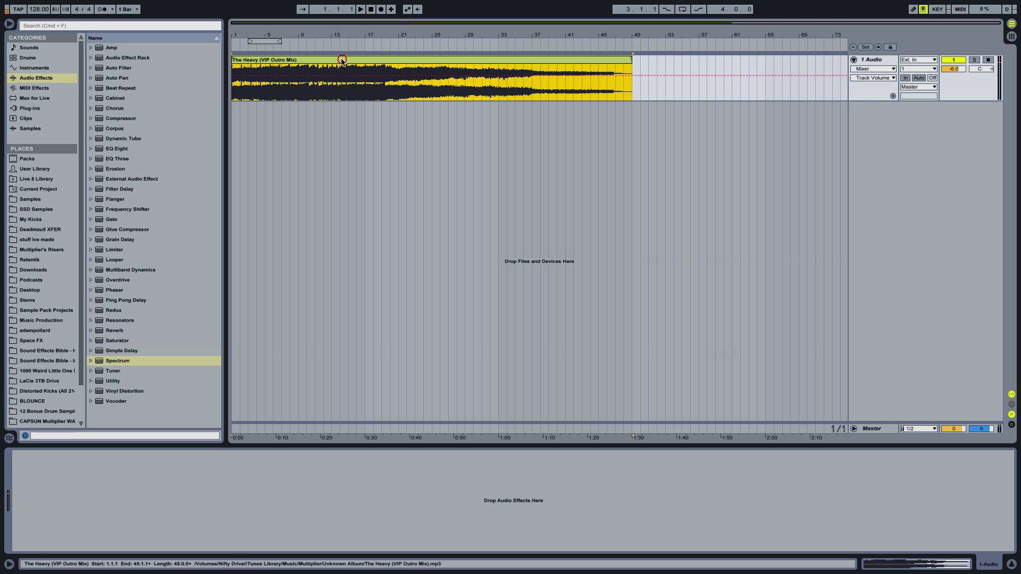
double_click(106, 362)
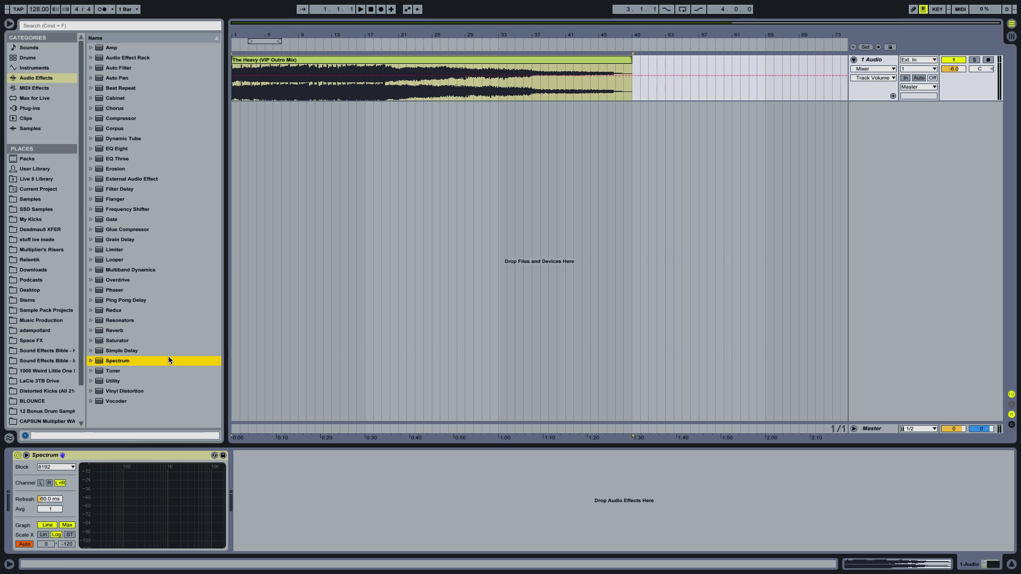
click(252, 62)
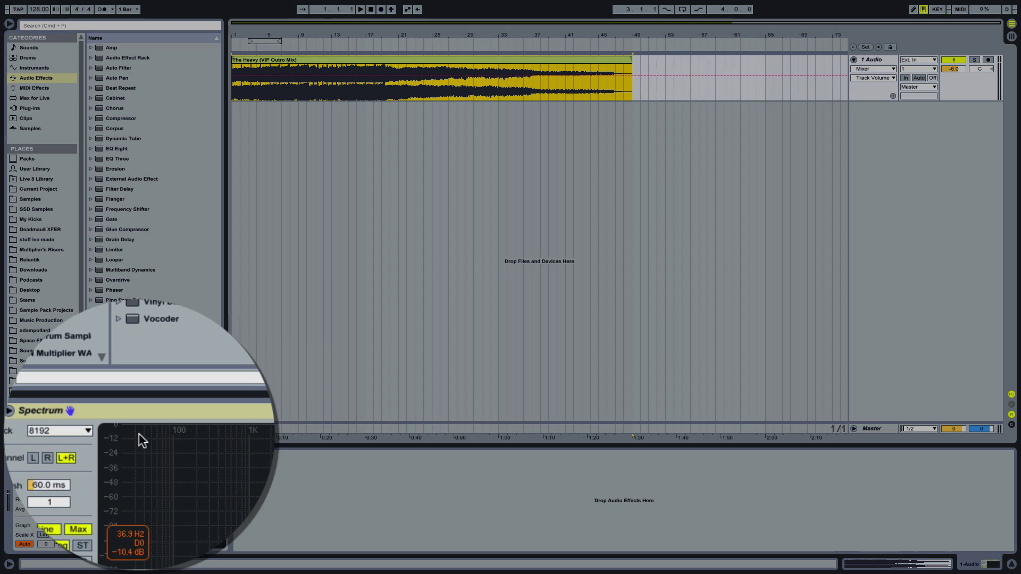
Step: Play the clip briefly so Spectrum plots its curve, stopping at 3.4.3
key(space)
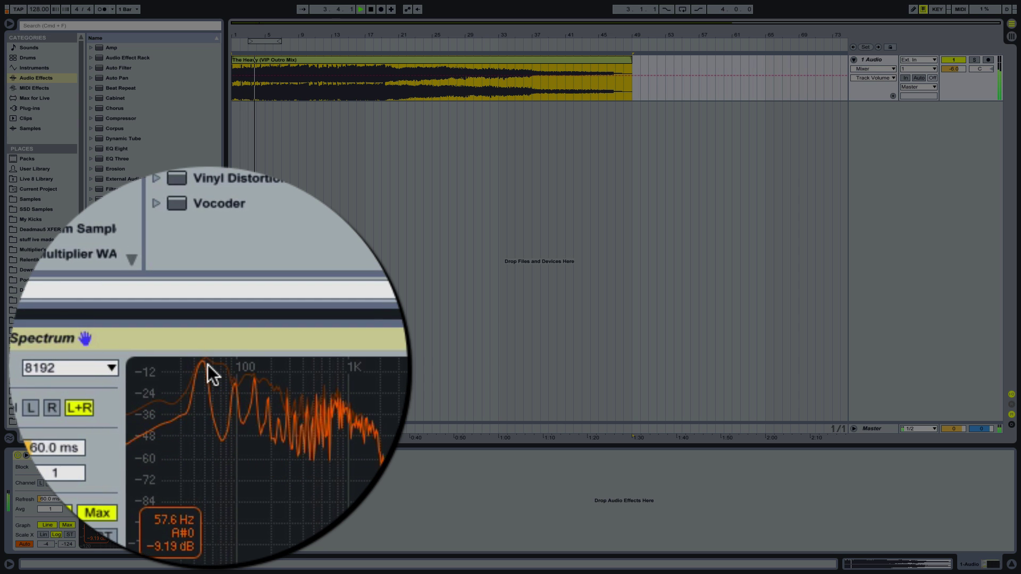
key(space)
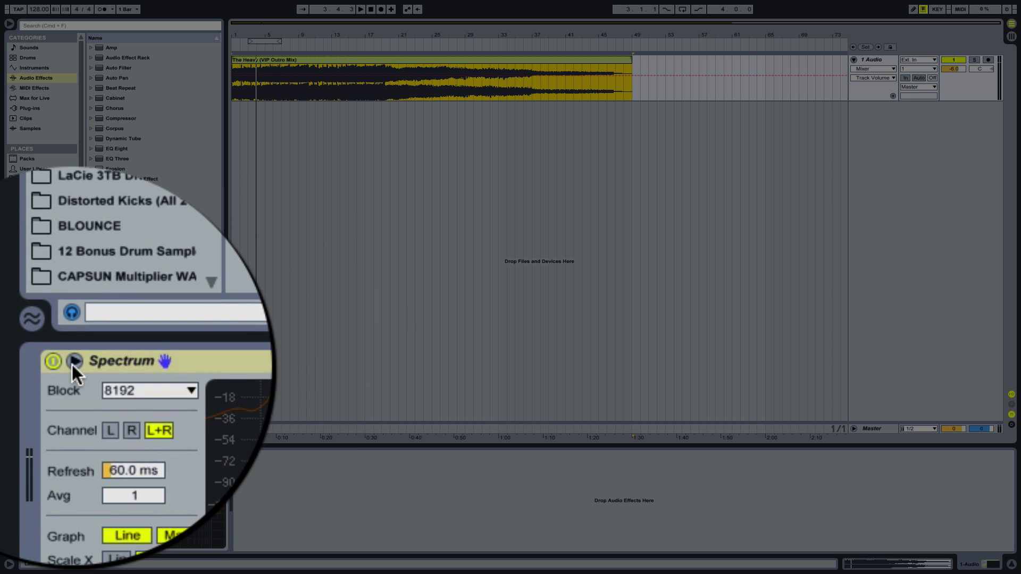
Step: Expand the Spectrum graph into an enlarged panel and play the clip briefly to fill it
click(73, 363)
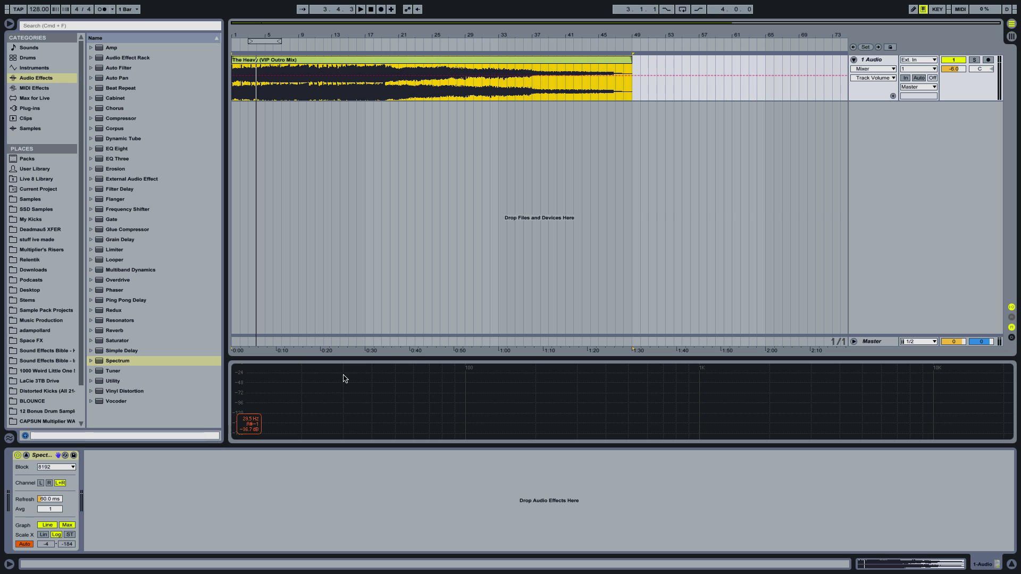
drag(416, 359, 406, 329)
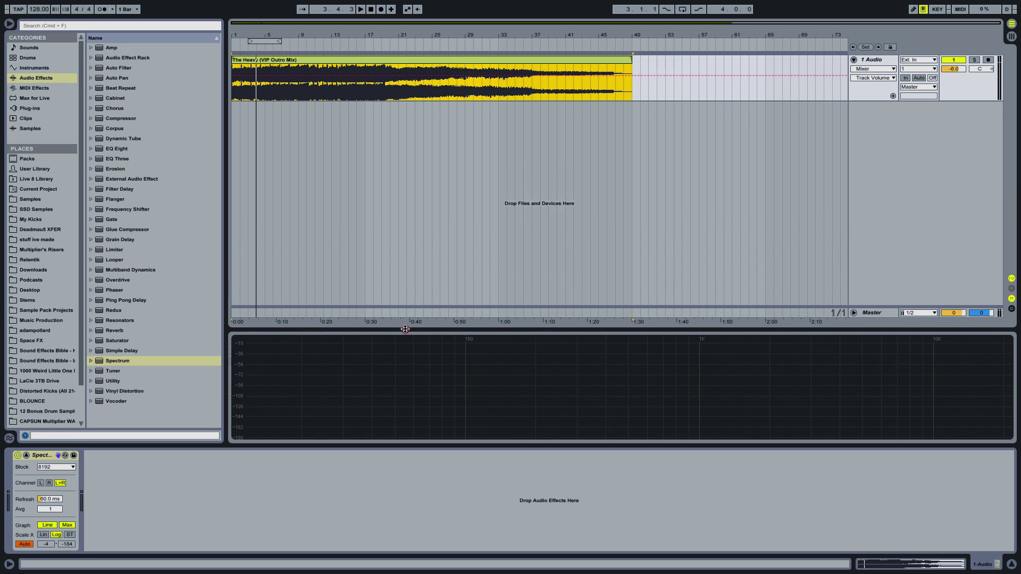
key(space)
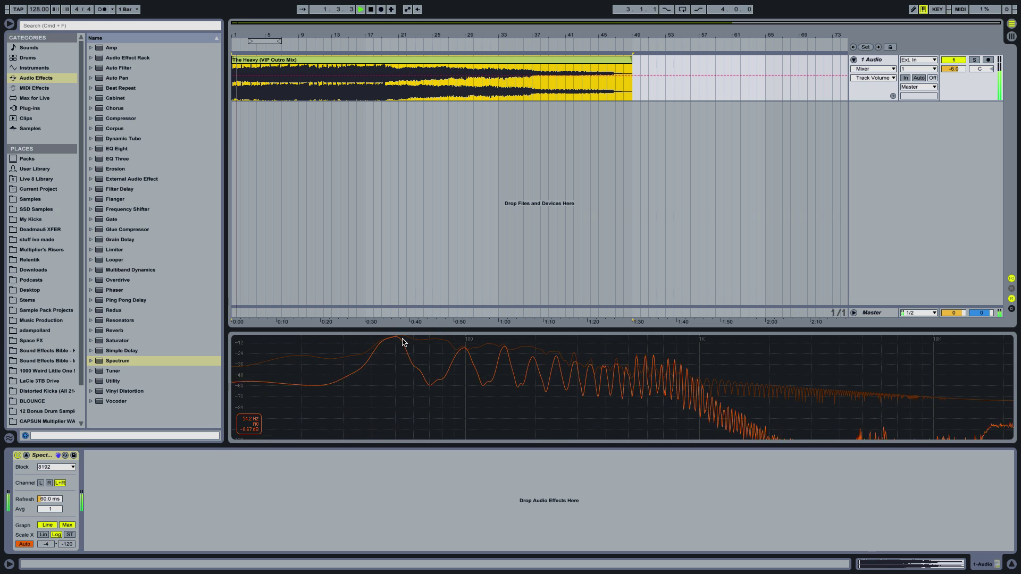
key(space)
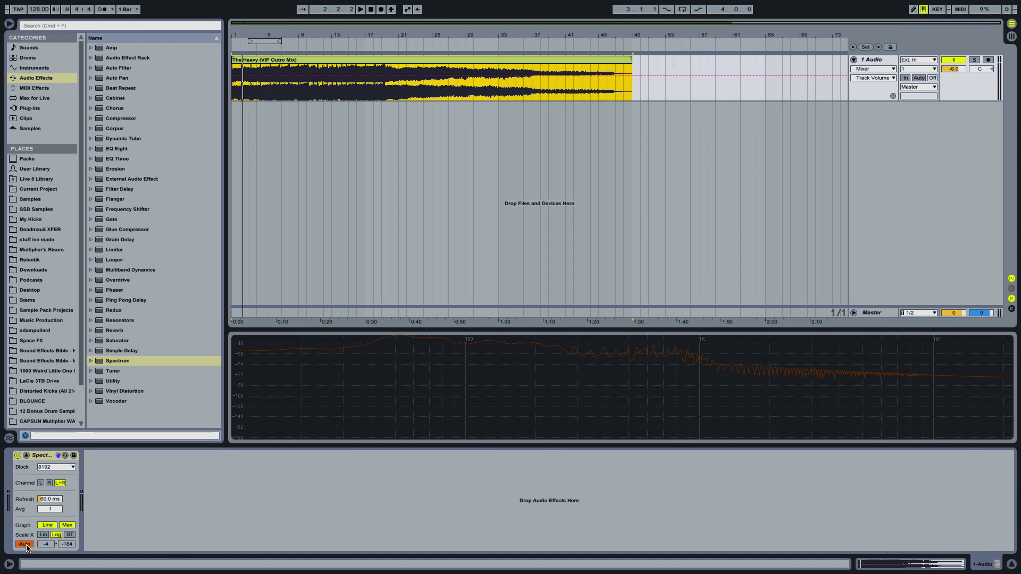
Step: Play and stop the clip to preview the auto-scaled spectrum
mouse_move(424, 382)
key(space)
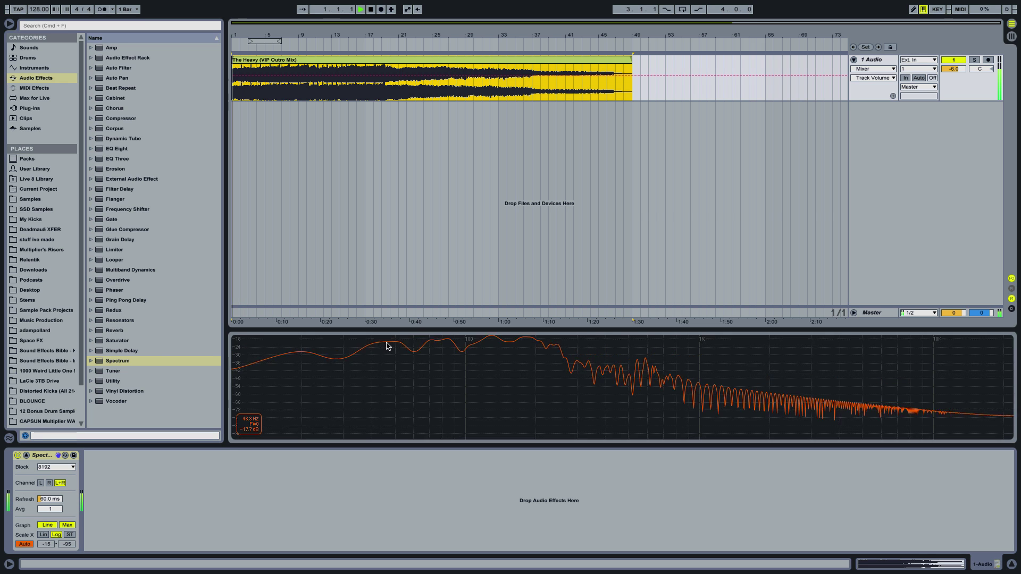
key(space)
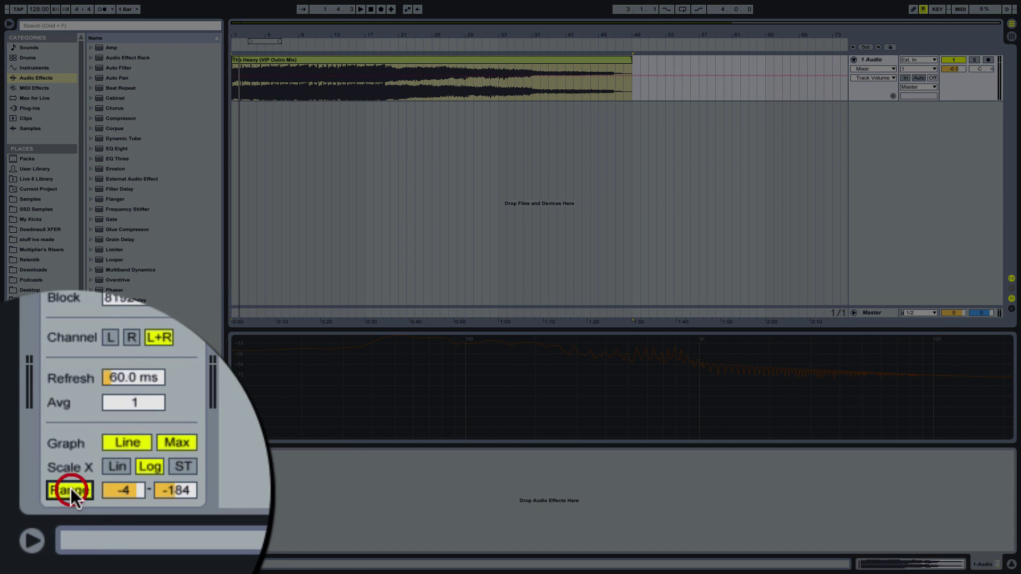
Step: Switch Spectrum from Auto to a fixed range of 6 to -28 dB
click(25, 543)
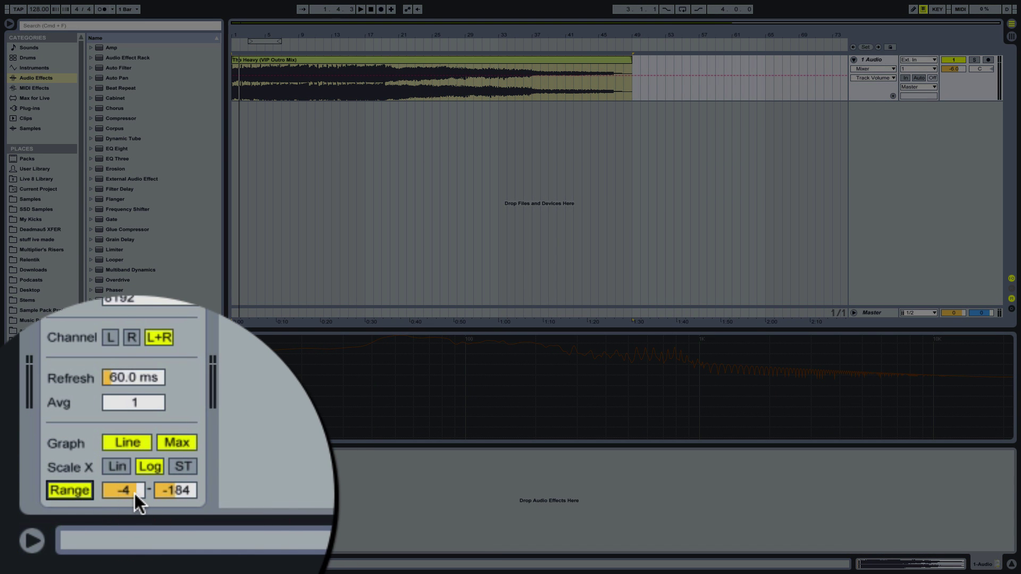
click(133, 492)
drag(133, 493, 176, 424)
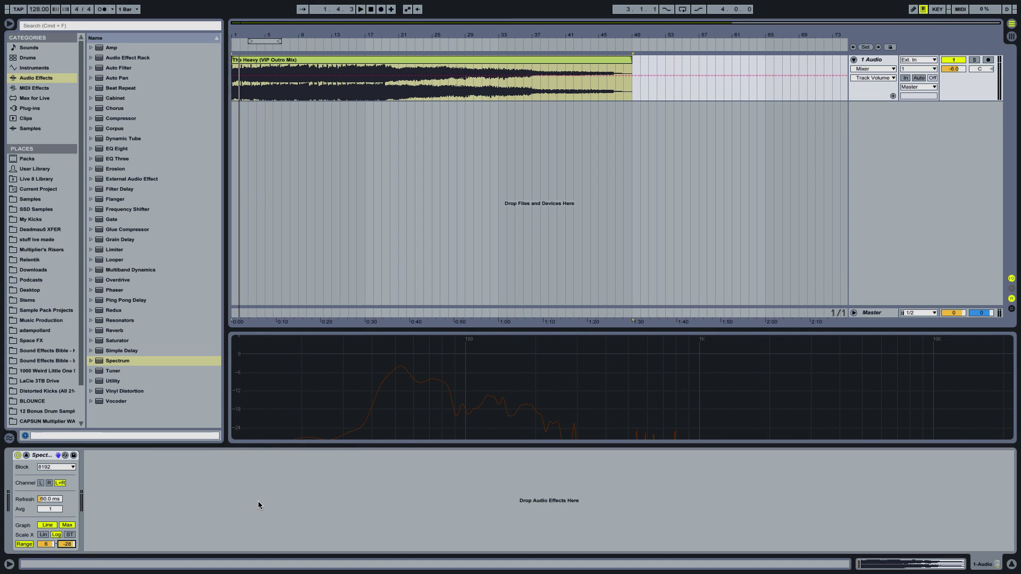
mouse_move(387, 371)
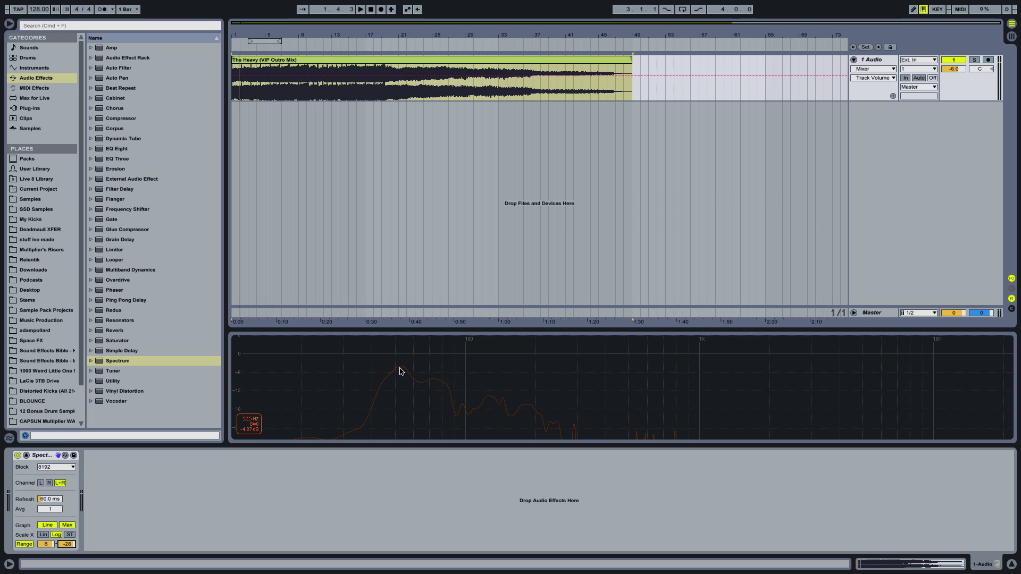
Step: Replay the clip twice to read the sub-bass peak near 60 Hz on the 6 to -28 dB scale
key(space)
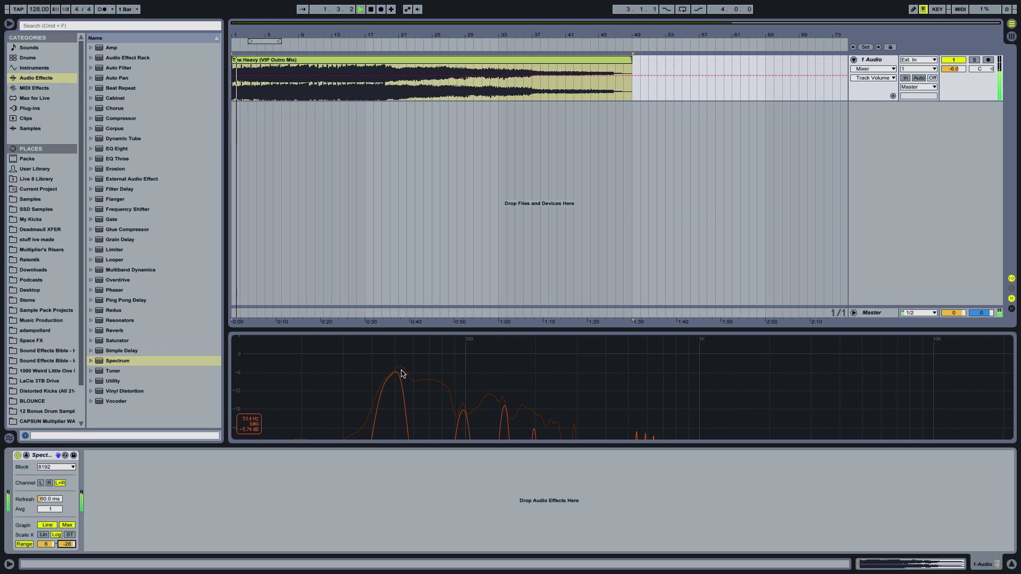
key(space)
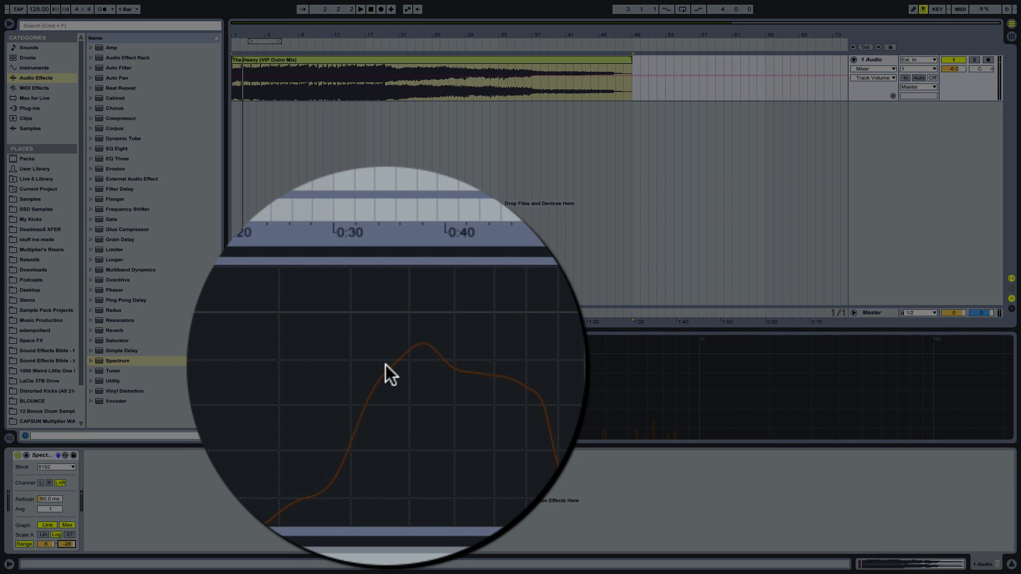
key(space)
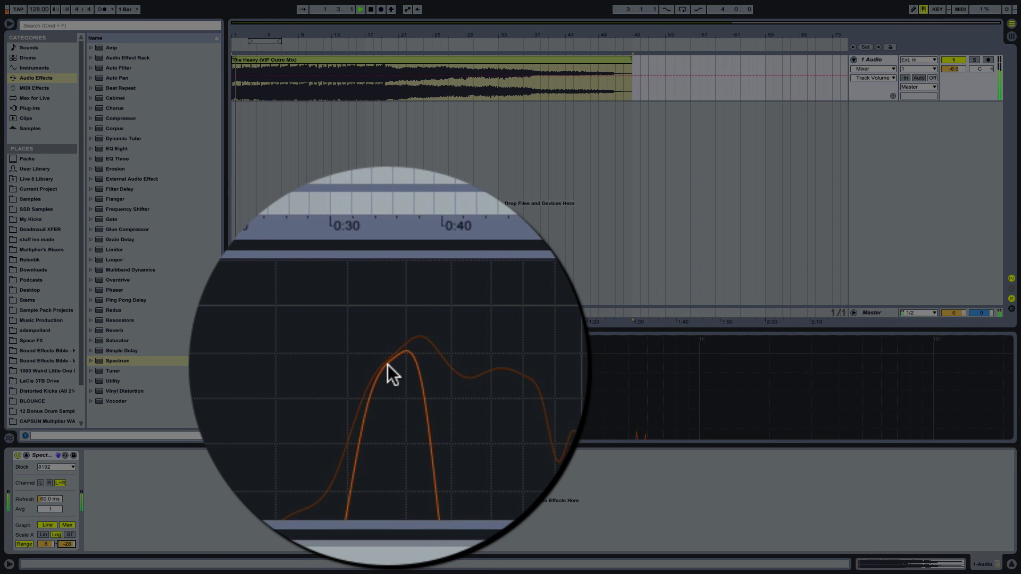
key(space)
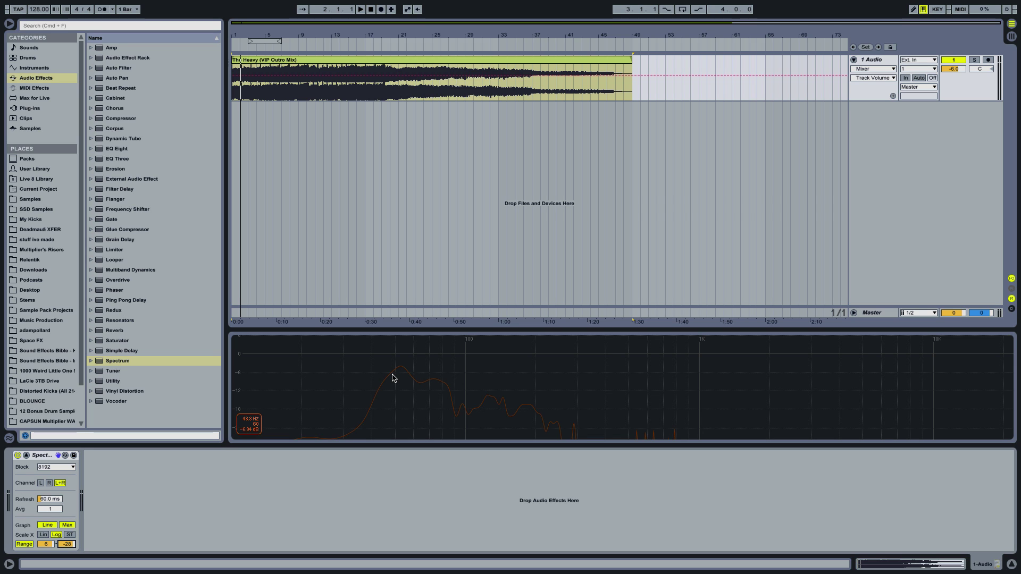
Step: Re-expand the Spectrum graph into the main view, dismissing its options menu unchanged
click(27, 457)
click(27, 456)
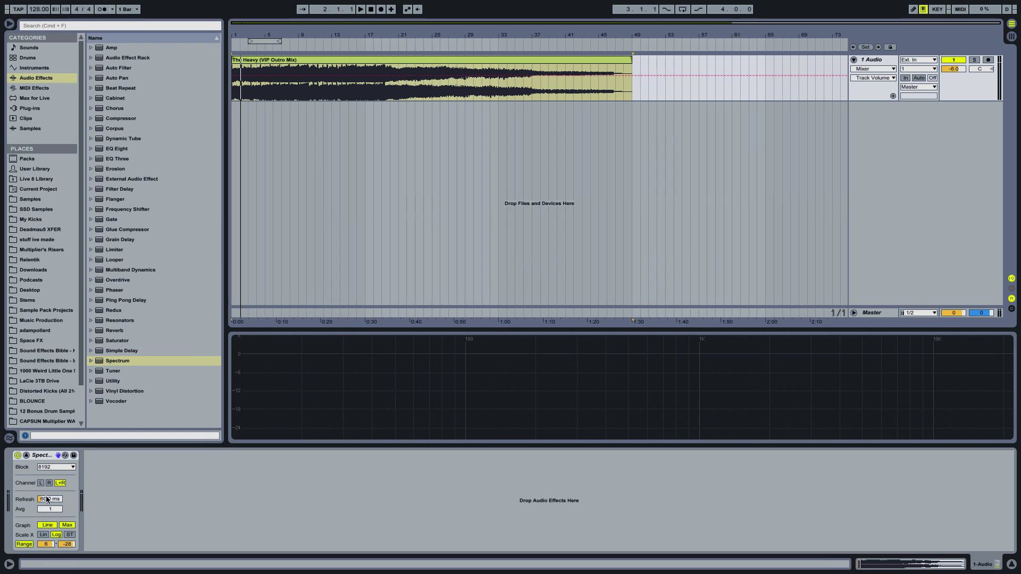
right_click(47, 456)
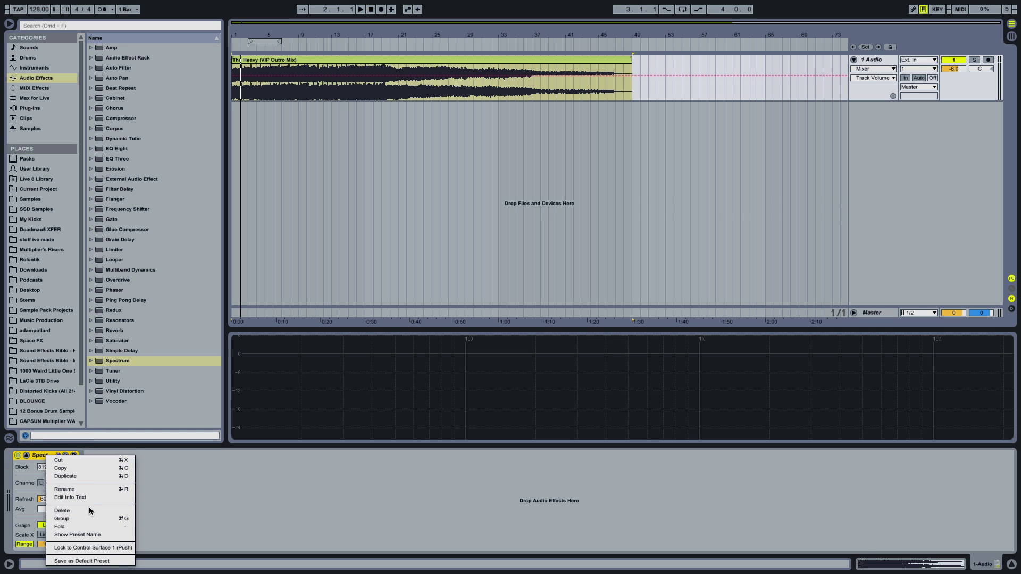
click(158, 482)
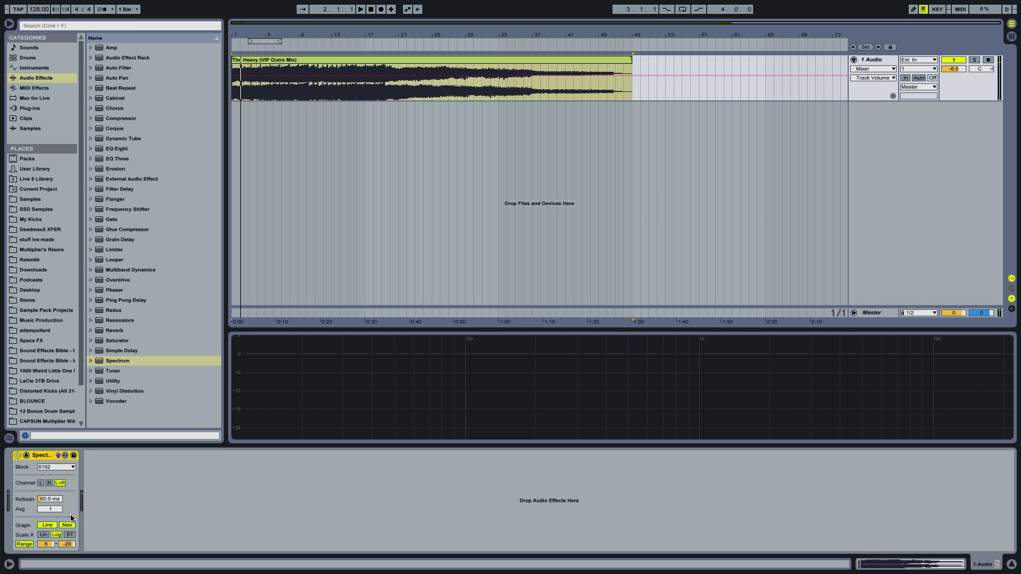
click(9, 565)
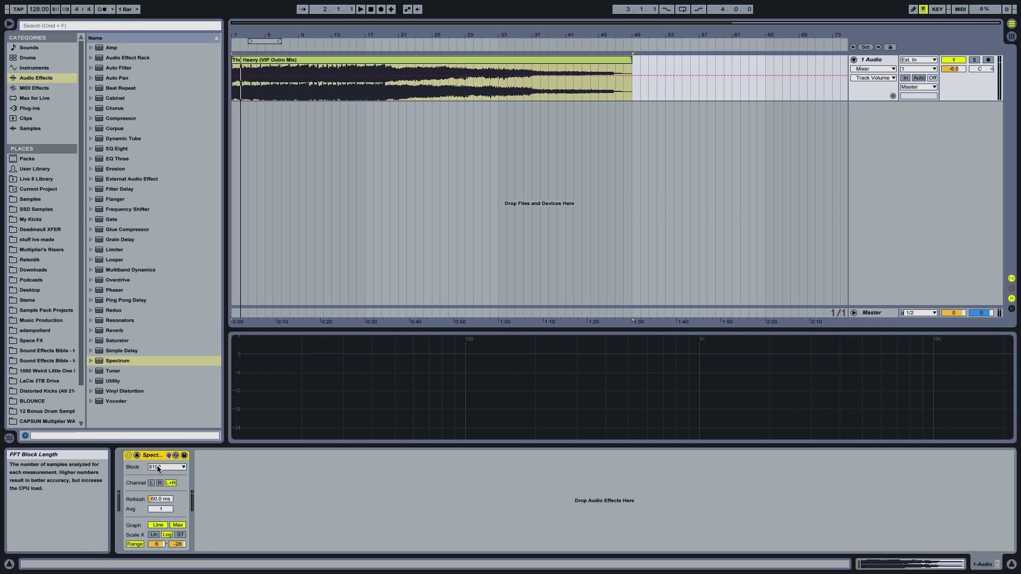
click(9, 564)
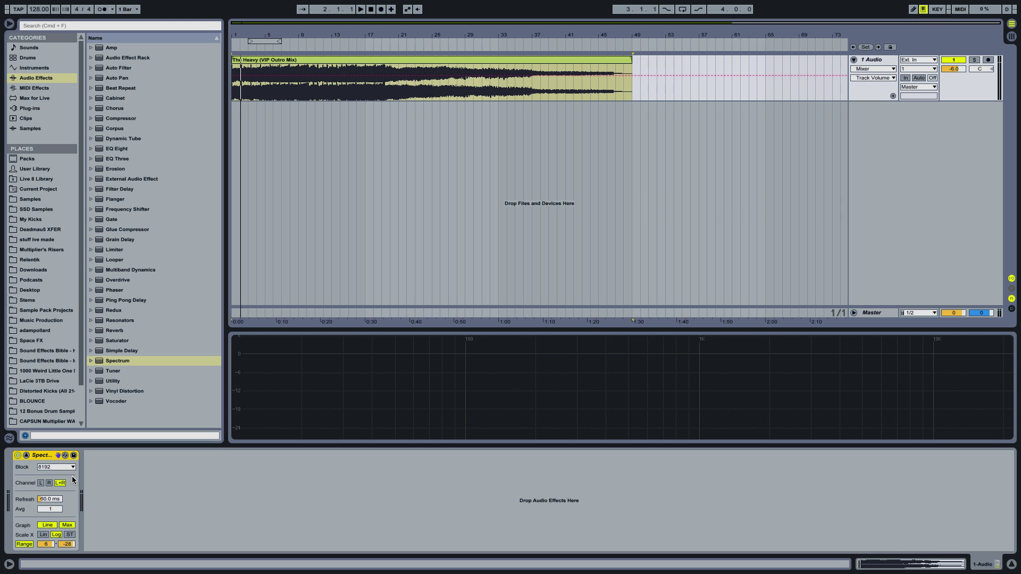
Step: Lower the Spectrum range floor to -101 dB while the track plays, then replay it
mouse_move(379, 385)
key(space)
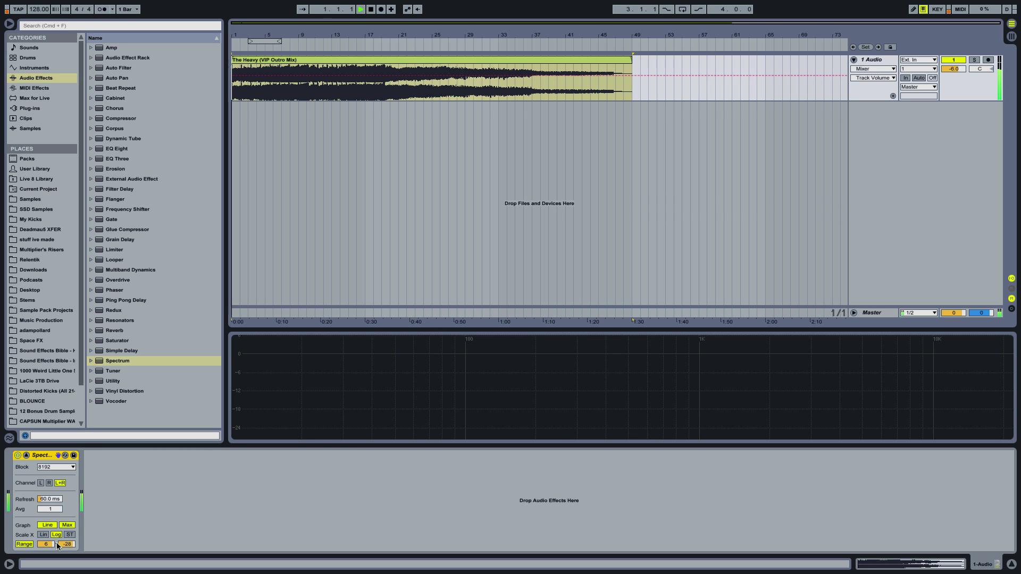
mouse_move(59, 544)
mouse_down()
mouse_move(59, 527)
mouse_move(65, 553)
mouse_up()
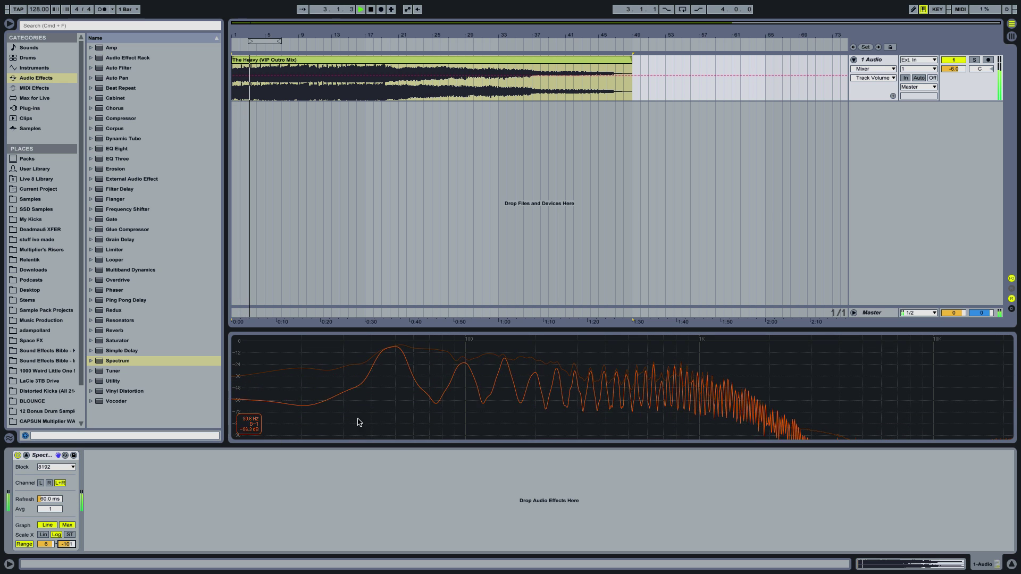
key(space)
key(space)
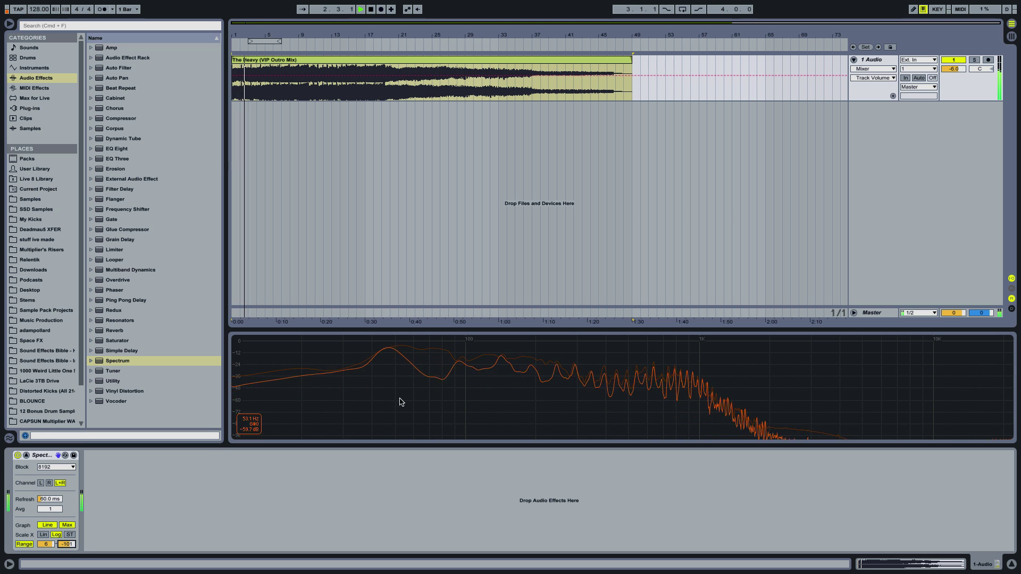
key(space)
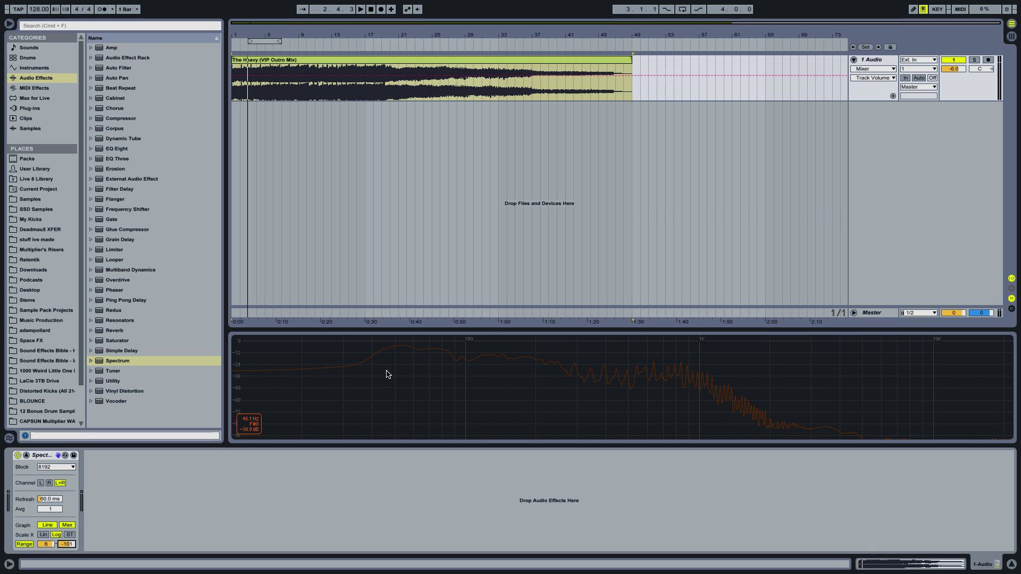
key(space)
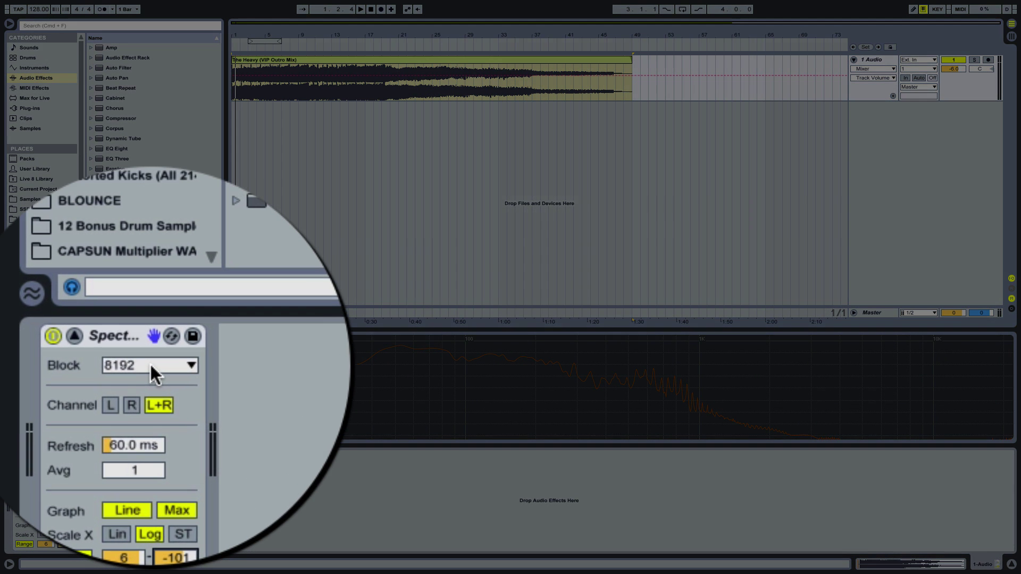
Step: Set the Spectrum block size to 2048 and play the clip twice to view the smoother curve
click(150, 362)
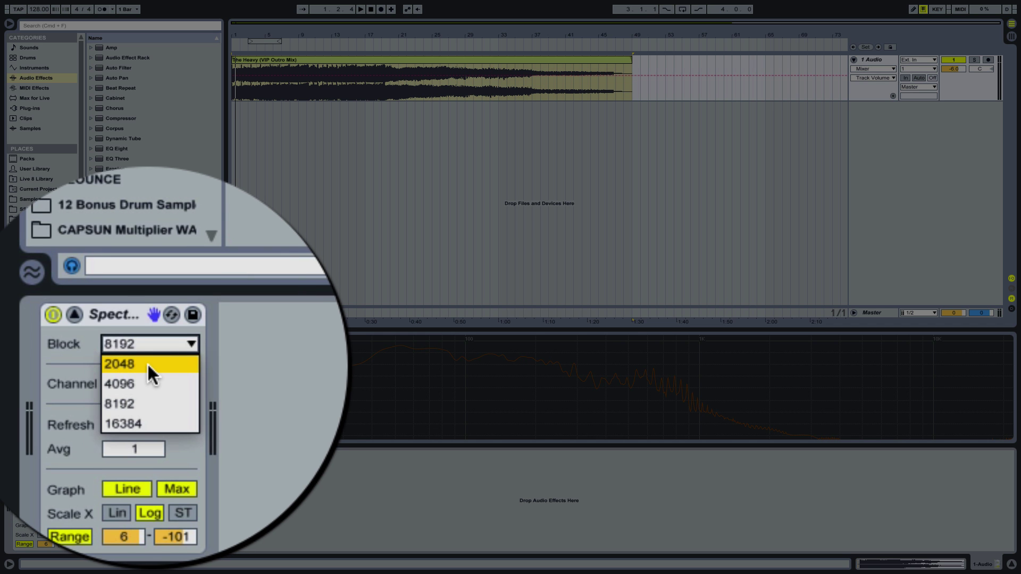
click(148, 365)
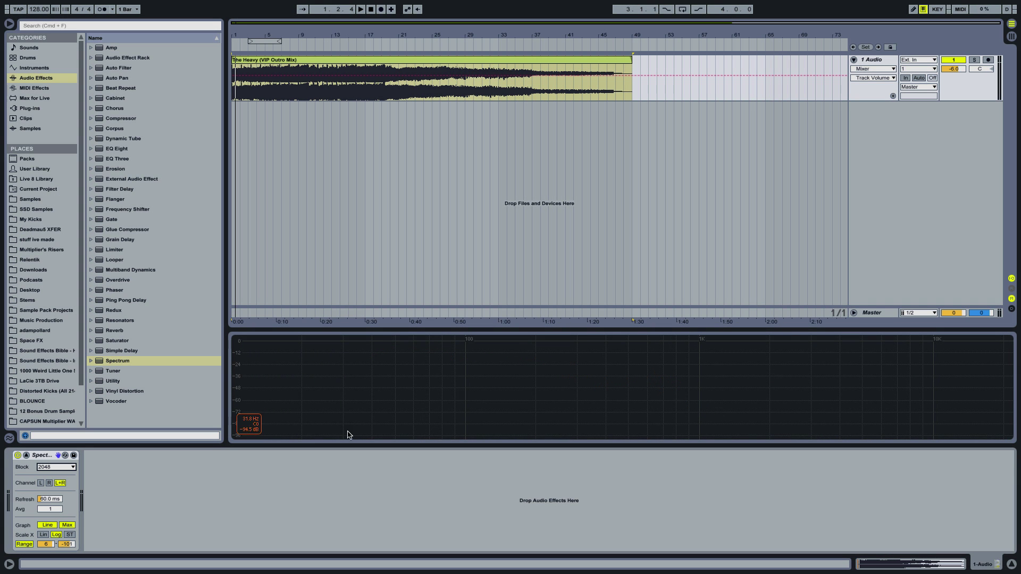
key(space)
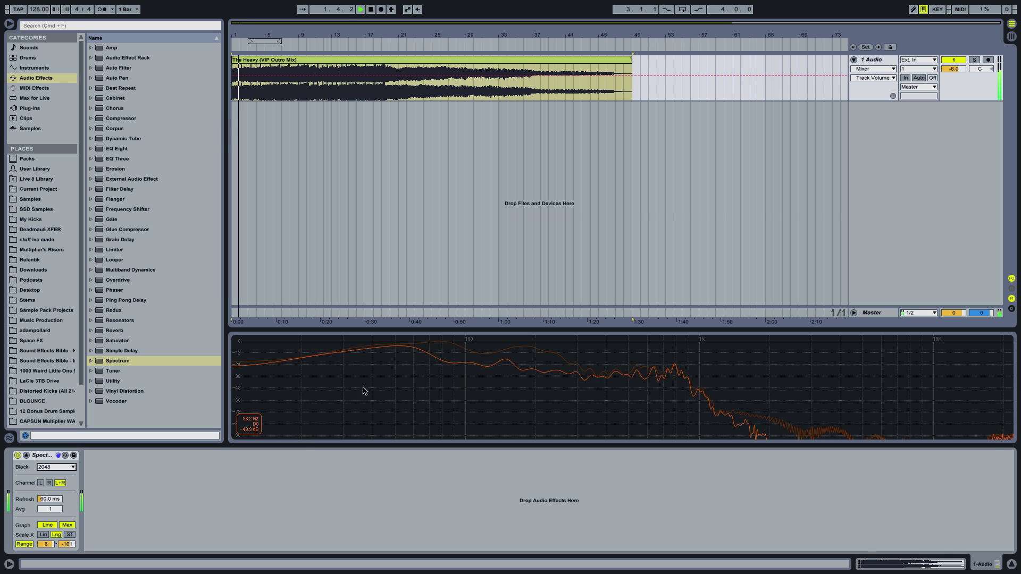
key(space)
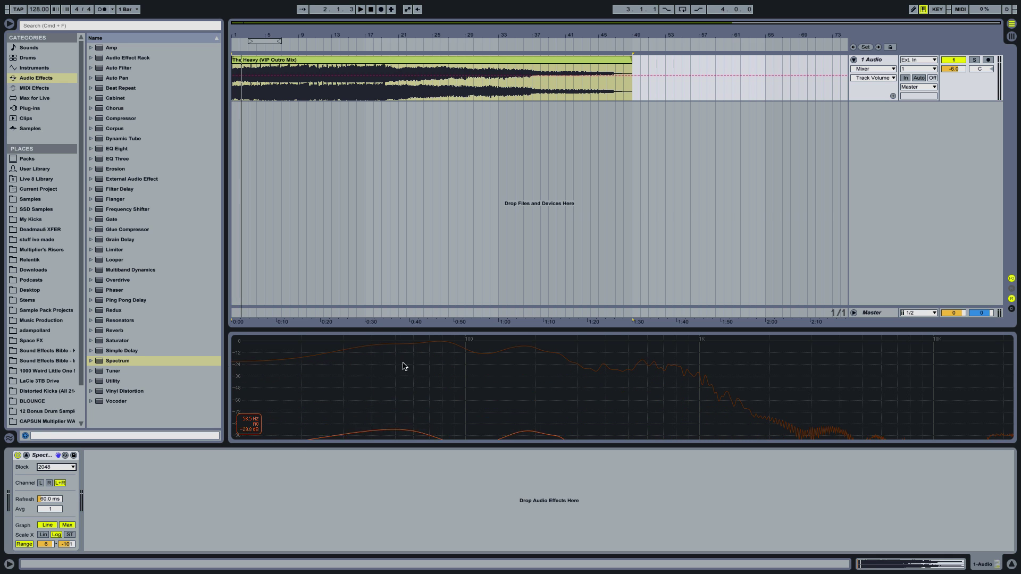
key(space)
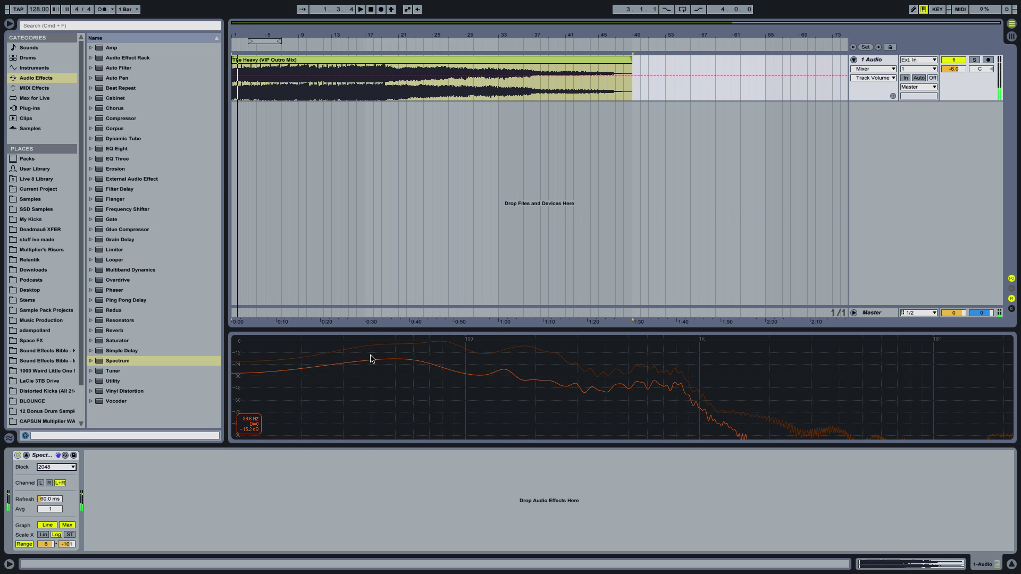
key(space)
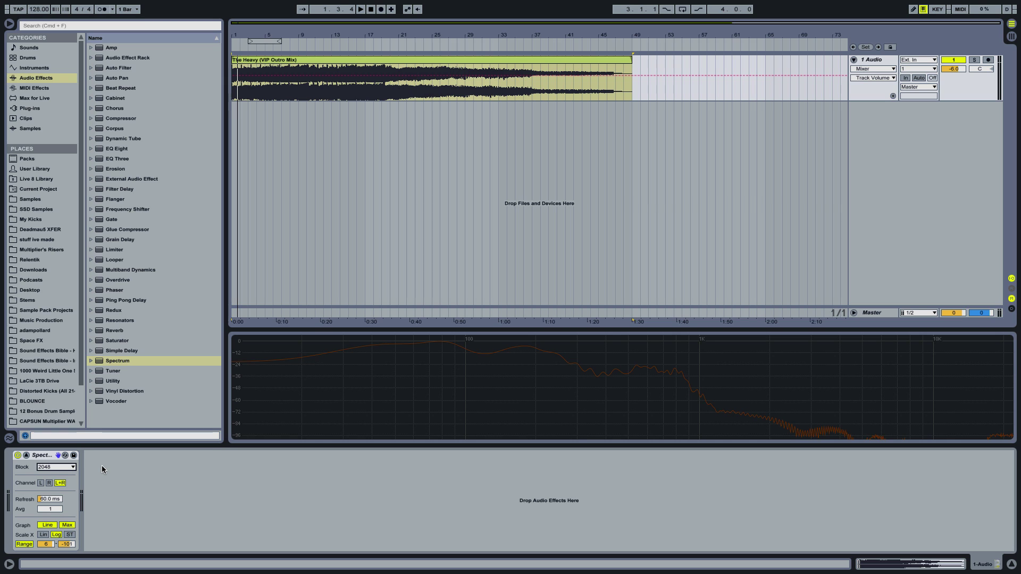
Step: Set the Spectrum block size to 16384 and play the clip to see the sharp low-frequency peaks
click(57, 468)
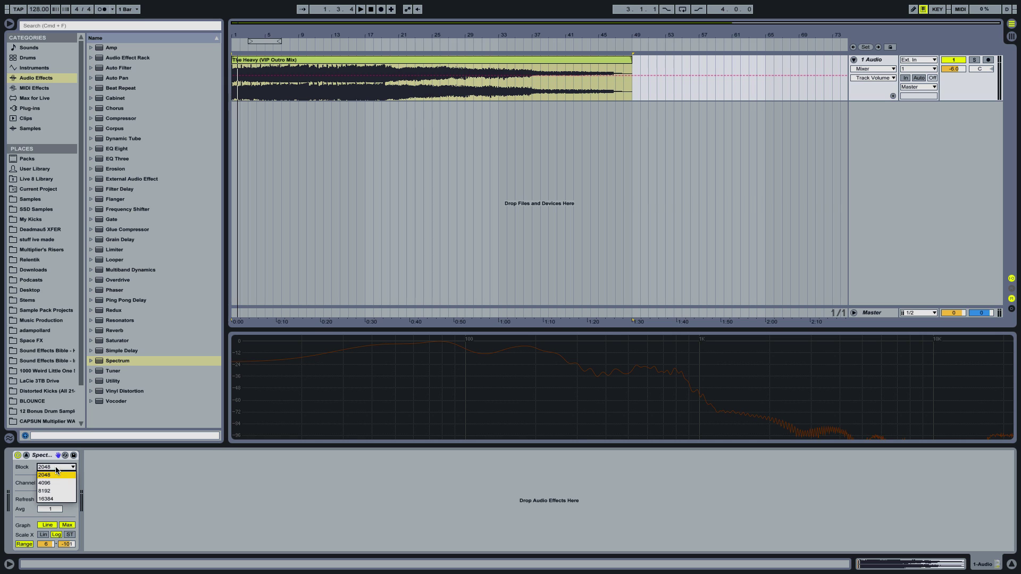
click(56, 499)
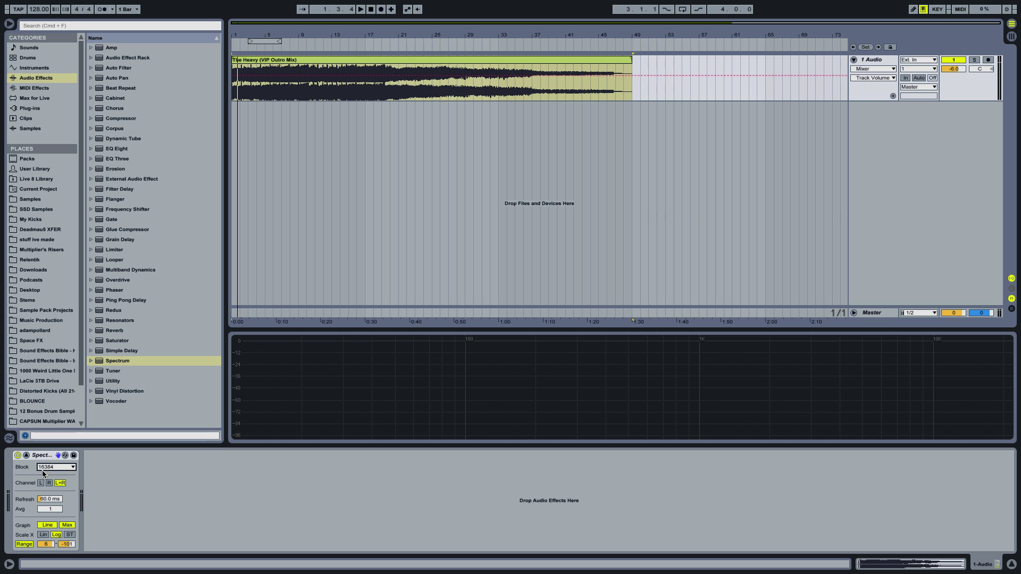
key(space)
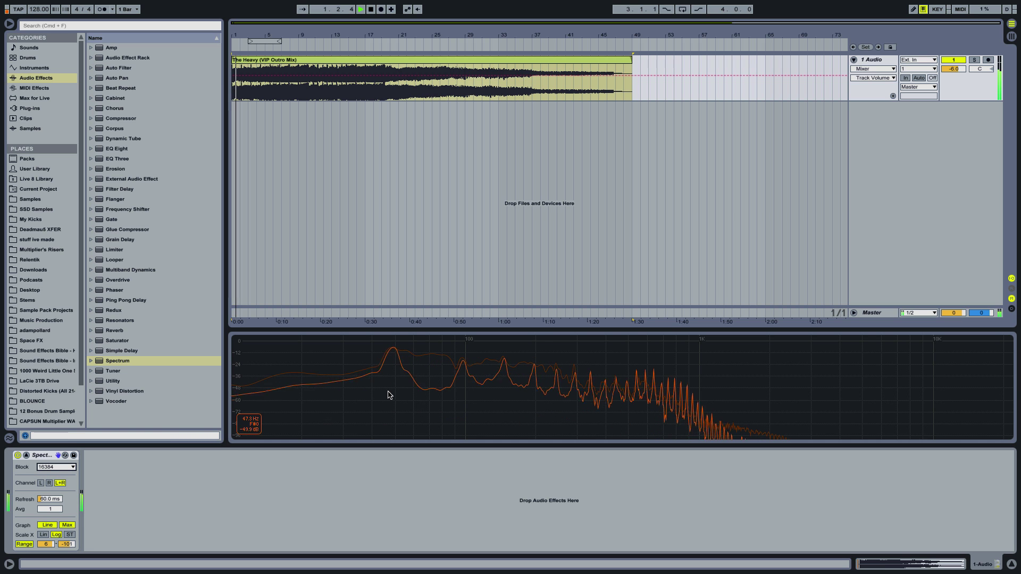
key(space)
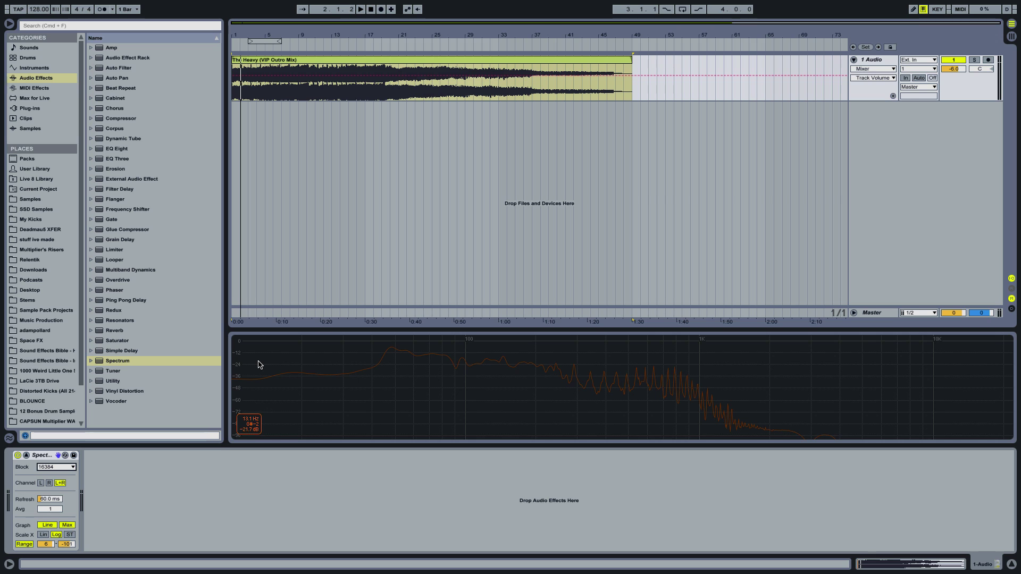
click(56, 467)
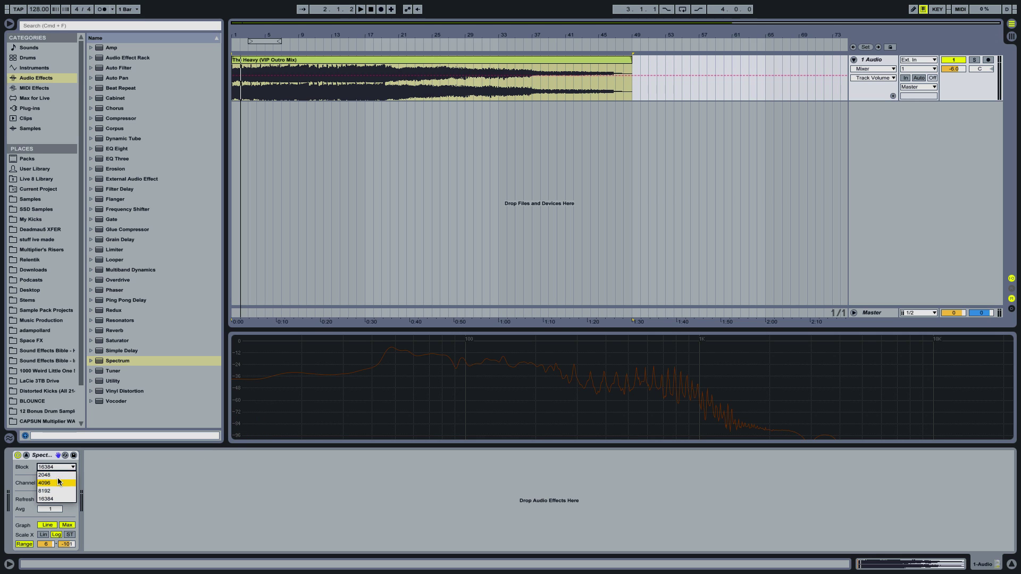